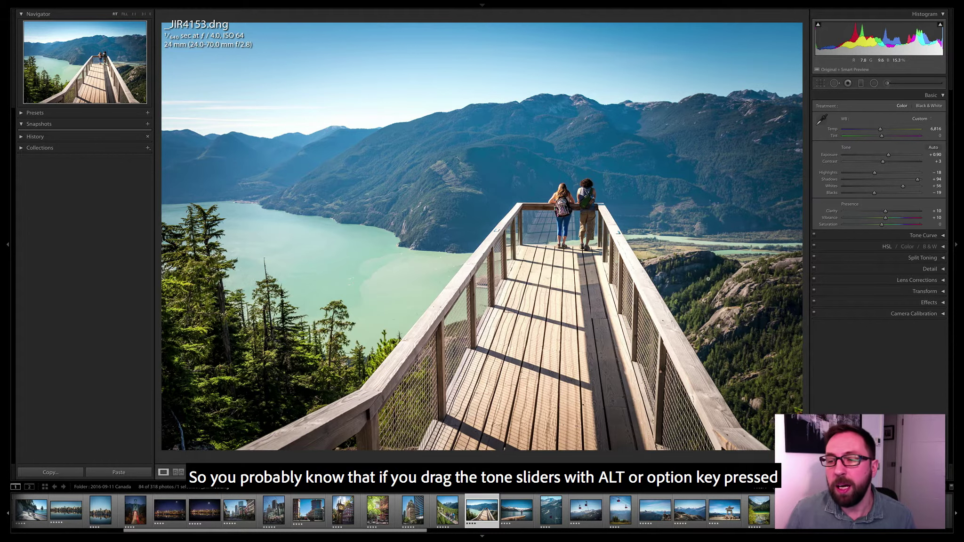
# Step: Nudge Whites slightly higher while Alt-previewing the blown-out sky and railing
pyautogui.press('alt')
pyautogui.moveTo(903, 187); pyautogui.dragTo(903, 187)
pyautogui.keyDown('alt'); pyautogui.click(903, 188); pyautogui.keyUp('alt')
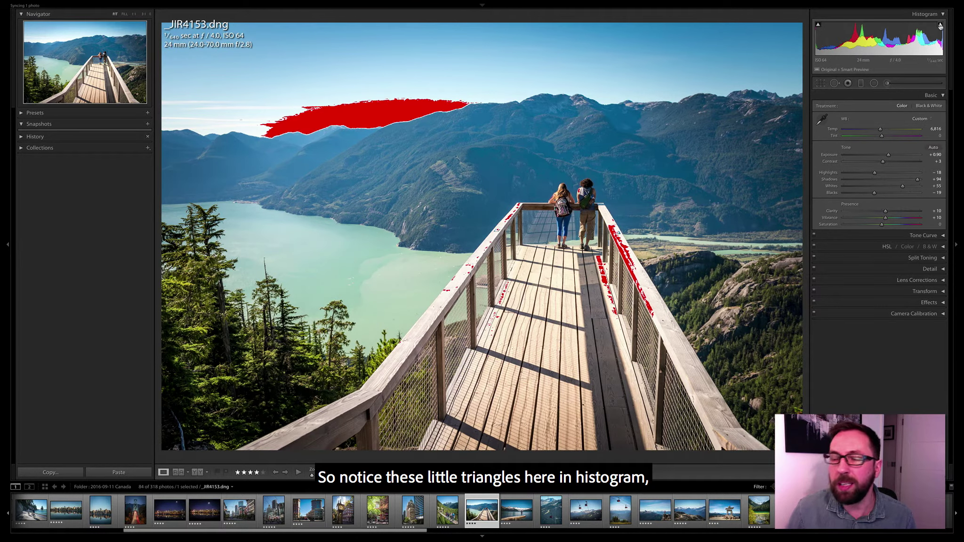
# Step: Turn on the shadow and highlight clipping warnings, toggling the overlay off and on with J
pyautogui.click(819, 28)
pyautogui.click(940, 26)
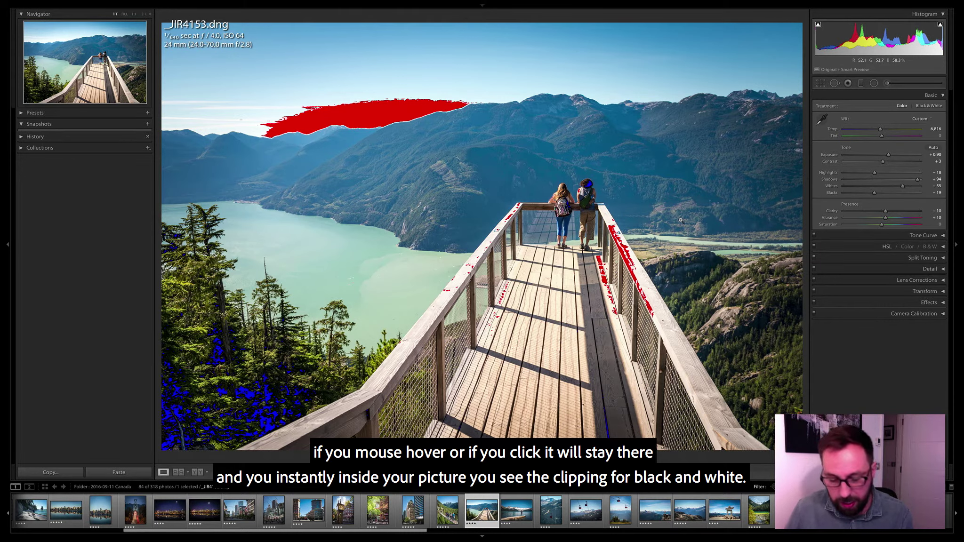
pyautogui.press('j')
pyautogui.press('j')
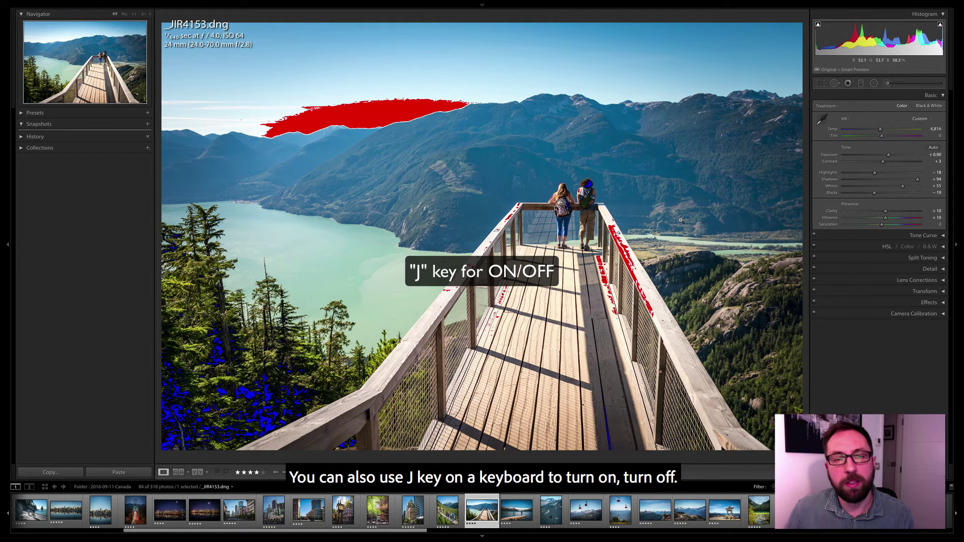
pyautogui.press('j')
pyautogui.press('j')
pyautogui.press('j')
pyautogui.press('j')
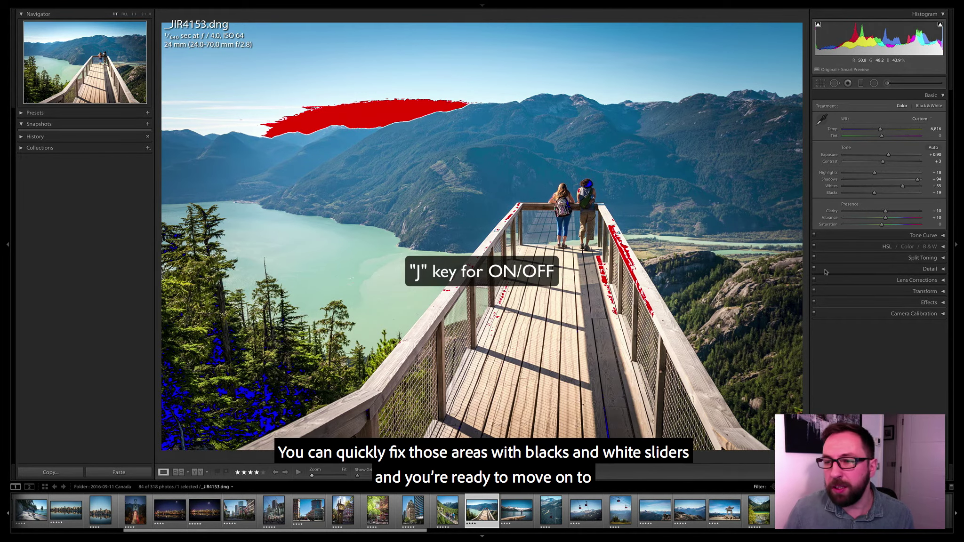
# Step: Lower Whites to clear the red sky clipping, then advance to _JIR4304.dng
pyautogui.moveTo(903, 186); pyautogui.dragTo(879, 195)
pyautogui.press('Right')
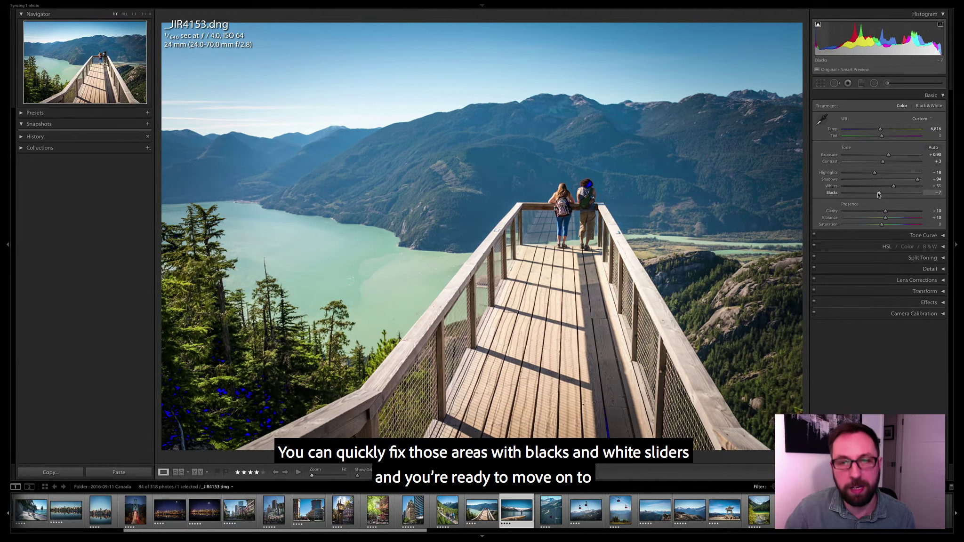